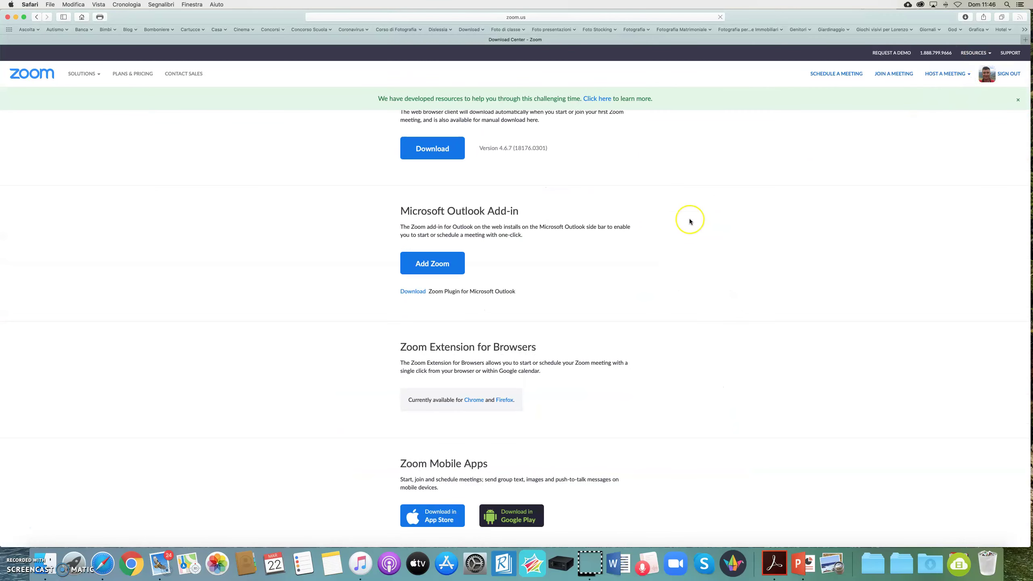
Step: Download the Zoom Client for Meetings from the Download Center, and return to the previous page
{"action": "scroll", "coordinate": [689, 220], "scroll_direction": "up", "scroll_amount": 3}
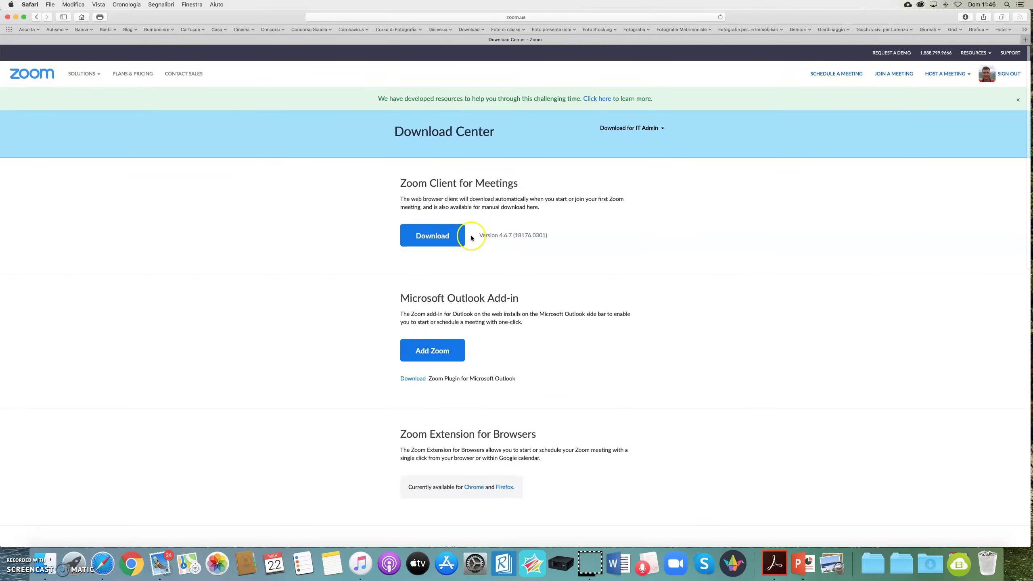
{"action": "left_click", "coordinate": [435, 236]}
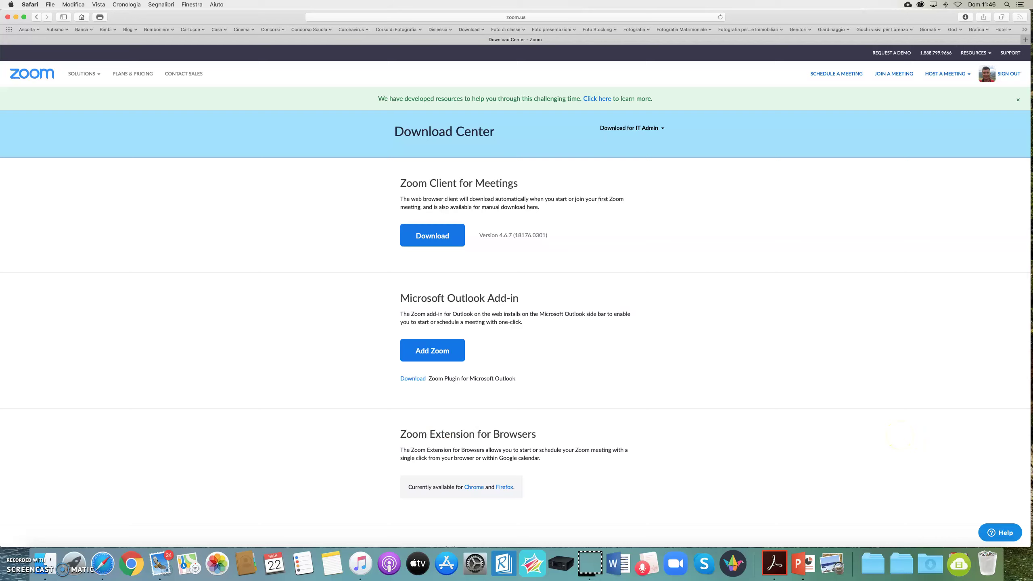
{"action": "key", "text": "super+bracketleft"}
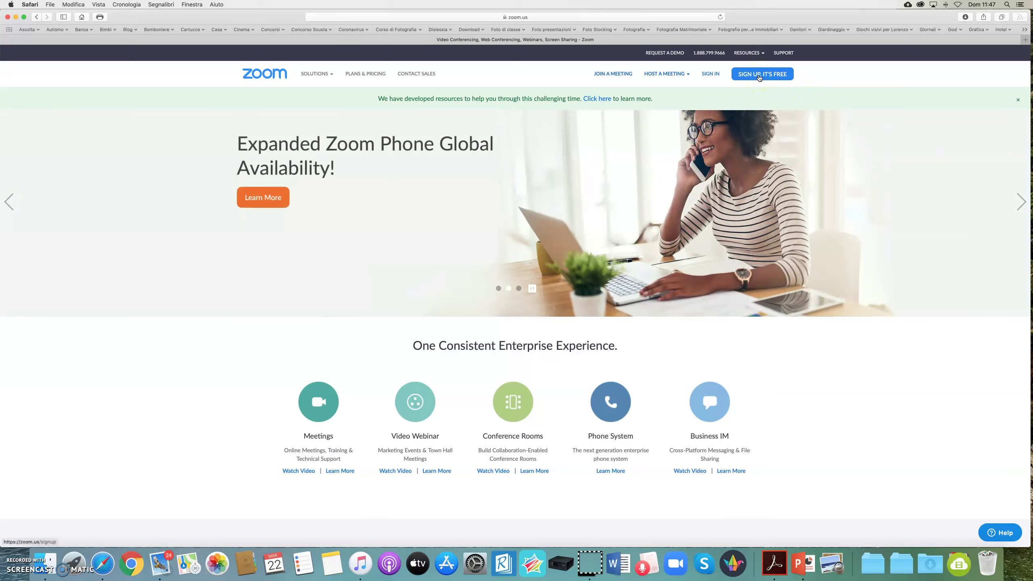
Step: View the free sign-up page, and sign in to the existing Zoom account with Google
{"action": "left_click", "coordinate": [759, 78]}
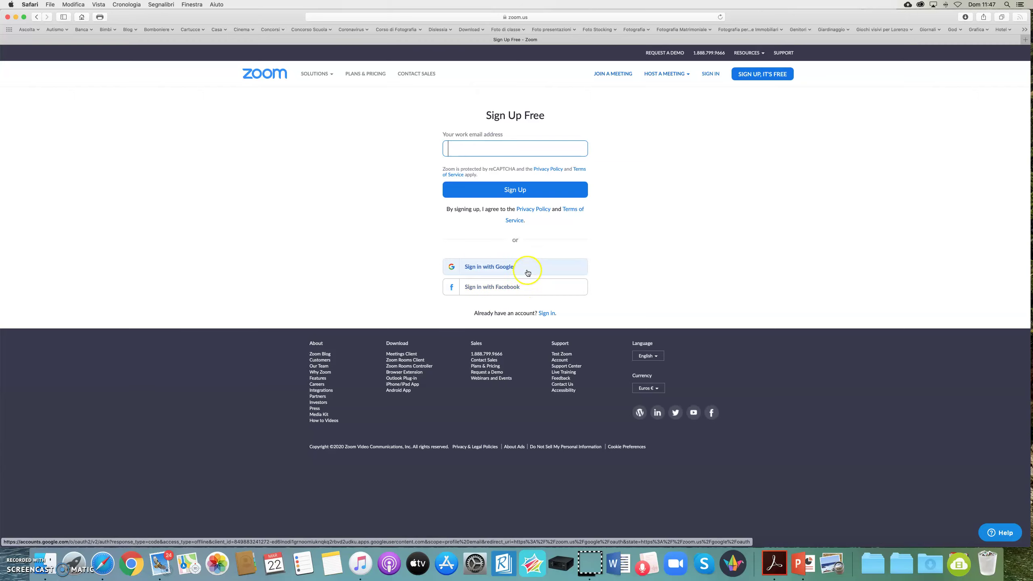
{"action": "left_click", "coordinate": [711, 75]}
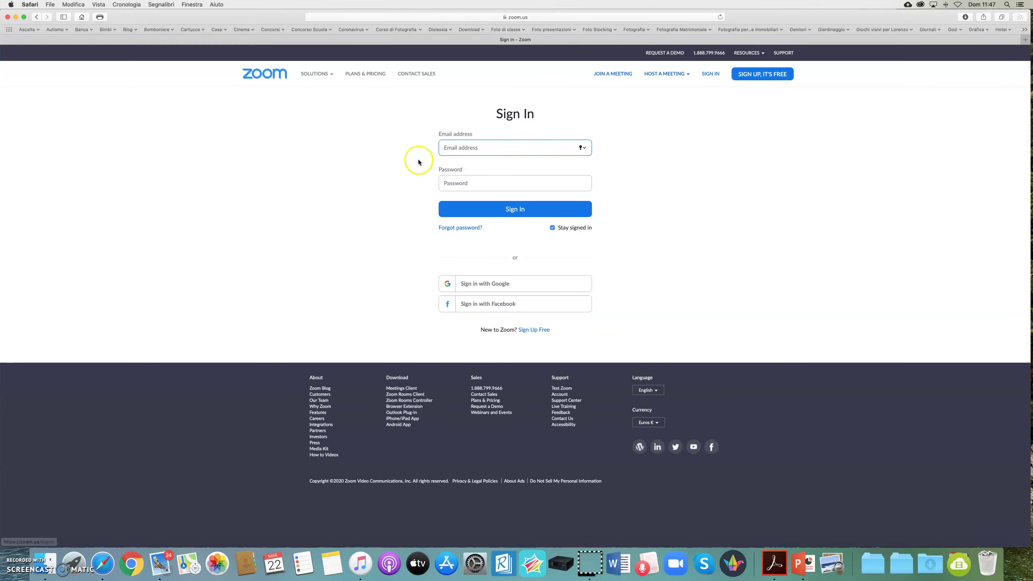
{"action": "left_click", "coordinate": [462, 284]}
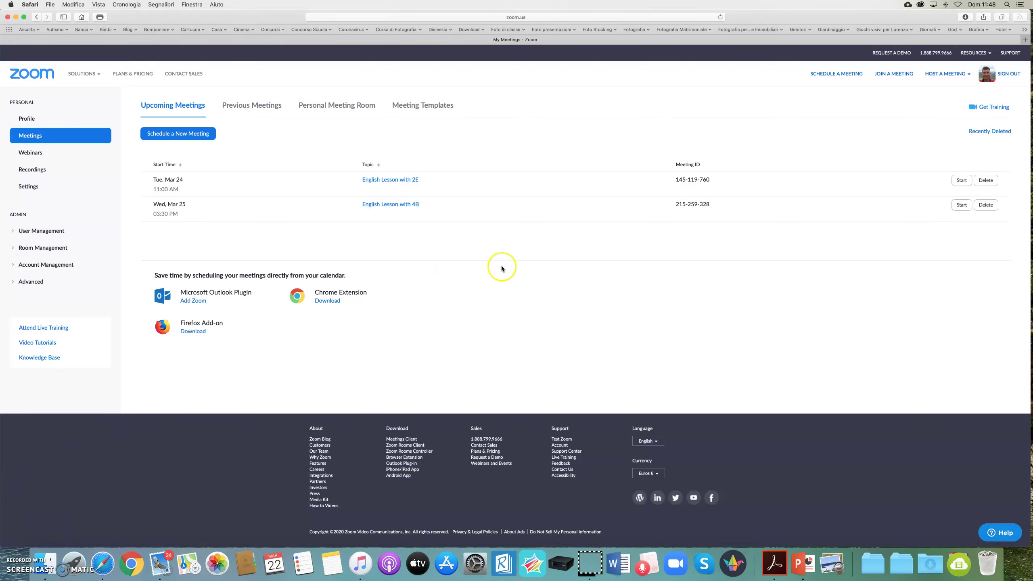
Step: Look at the live training webinars offered by Zoom and return to the upcoming meetings list
{"action": "left_click", "coordinate": [1003, 108]}
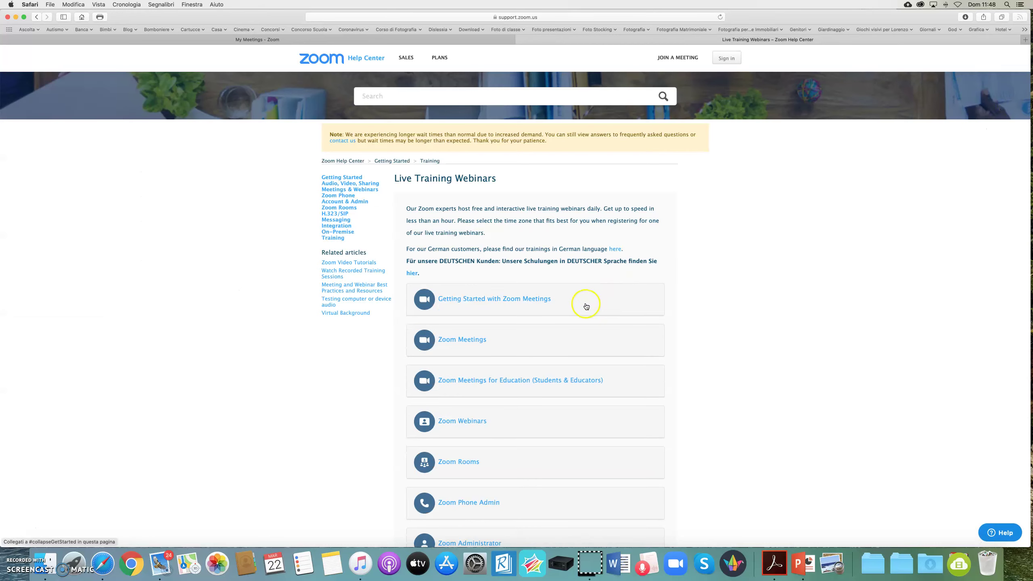
{"action": "left_click", "coordinate": [36, 17]}
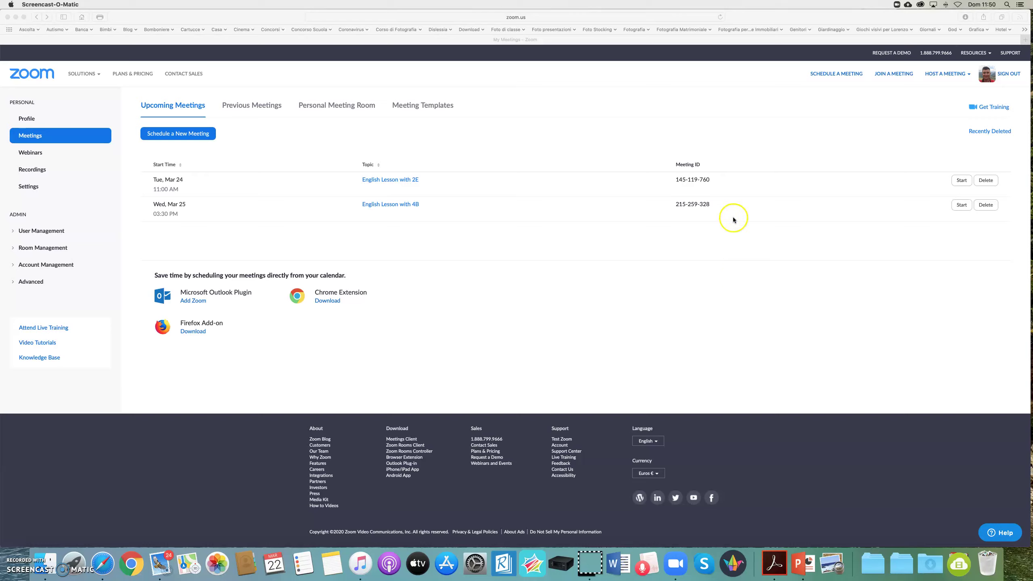
{"action": "left_click", "coordinate": [796, 118]}
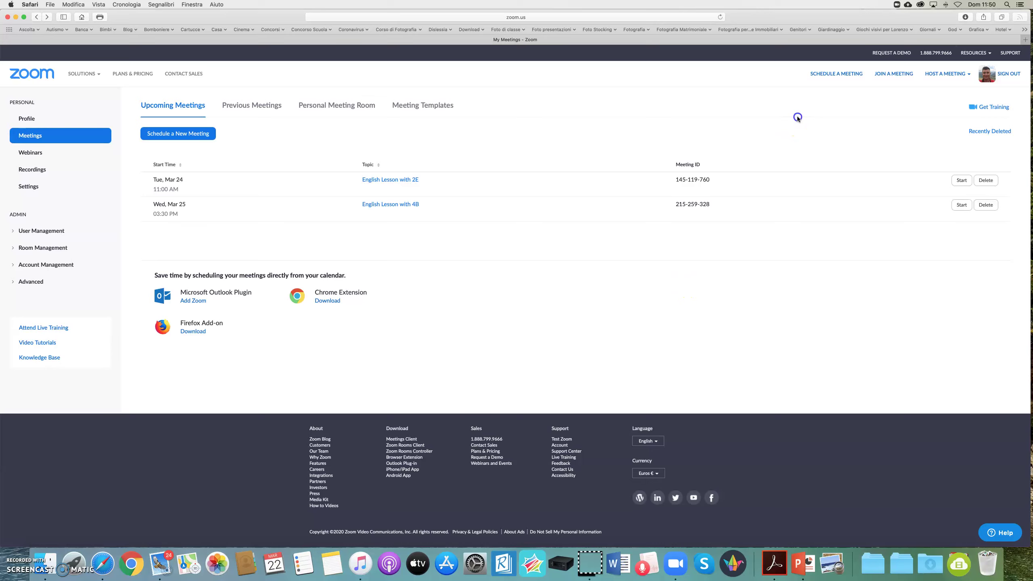
Step: Start scheduling a meeting with the topic "Videoconferenza 5A"
{"action": "left_click", "coordinate": [839, 75]}
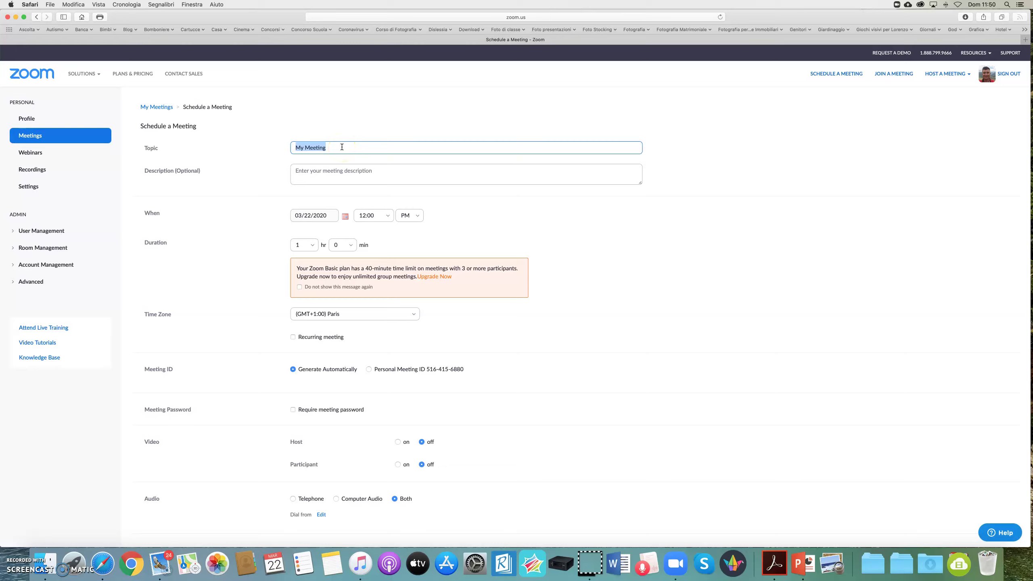
{"action": "type", "text": "Videoconferenza 5A"}
{"action": "left_click", "coordinate": [340, 173]}
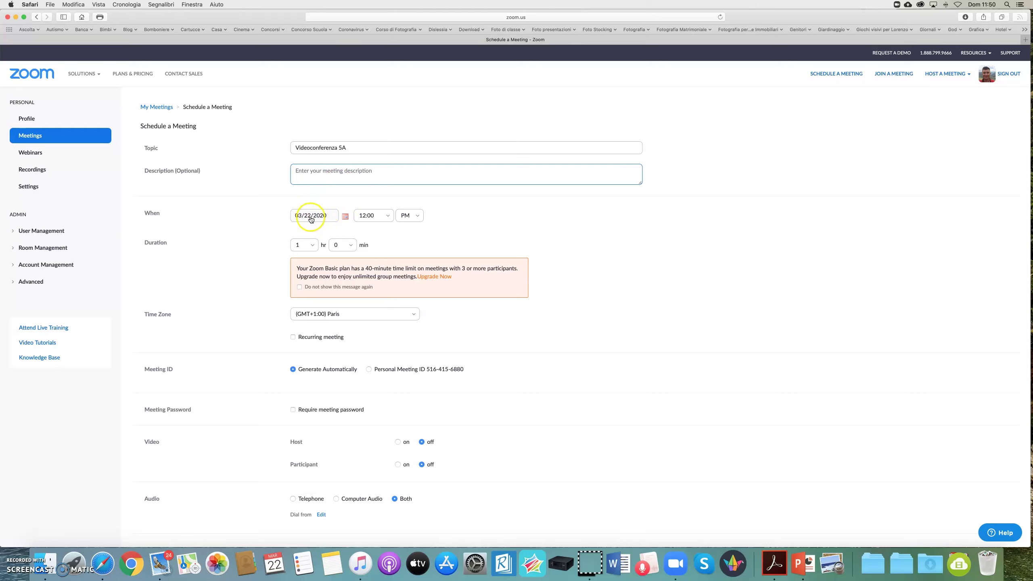
Step: Set the meeting date to 03/27/2020
{"action": "left_click", "coordinate": [345, 216]}
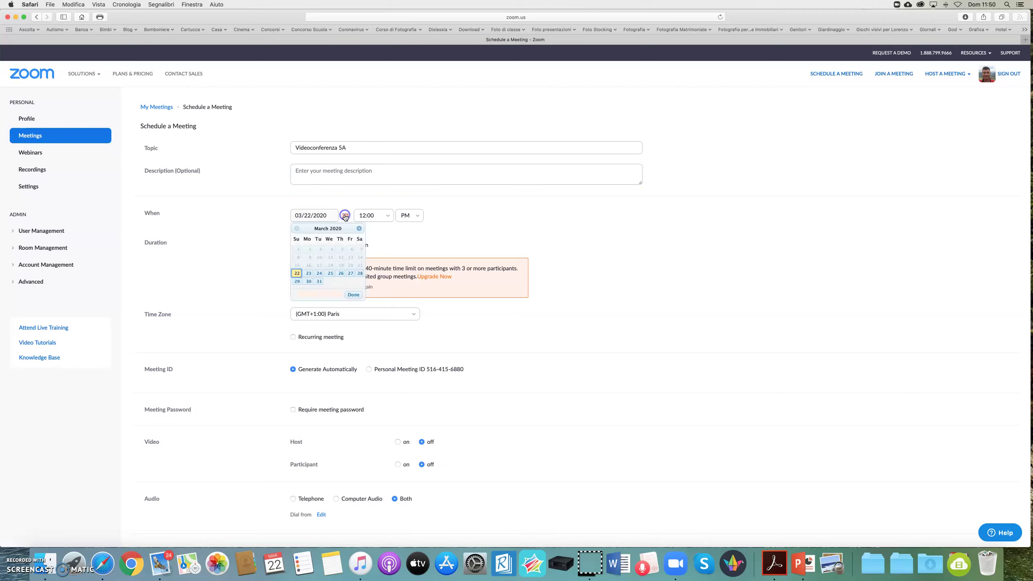
{"action": "left_click", "coordinate": [351, 274]}
{"action": "left_click", "coordinate": [385, 221]}
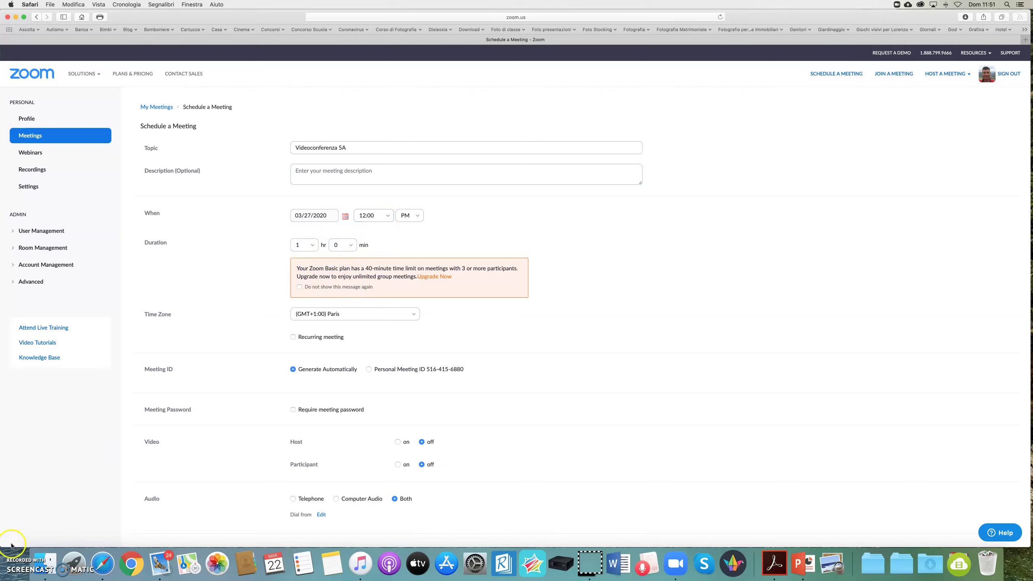
{"action": "left_click", "coordinate": [72, 462]}
Step: Set the meeting date to 03/28/2020 and the start time to 11:00 AM
{"action": "left_click", "coordinate": [346, 215]}
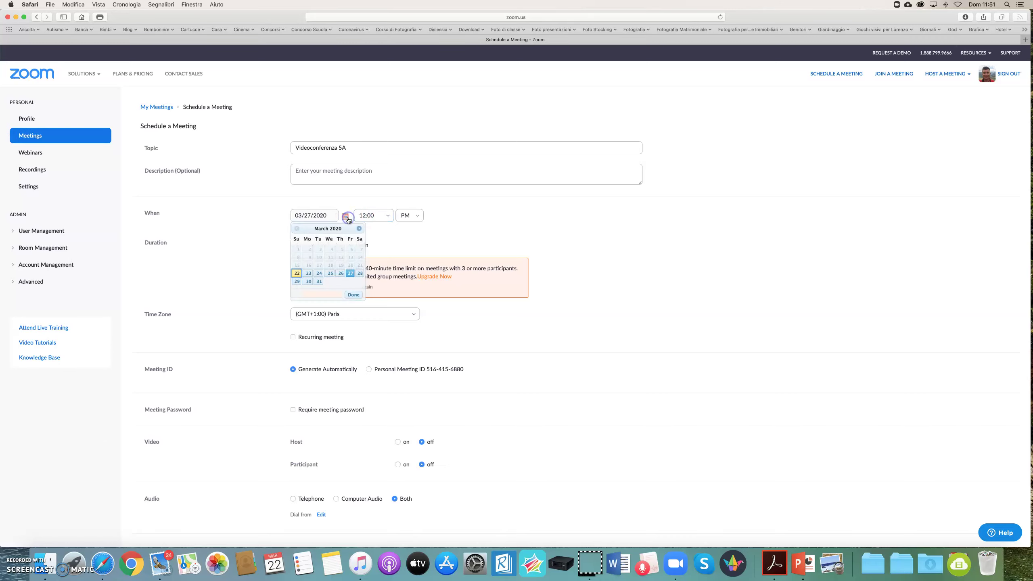
{"action": "left_click", "coordinate": [360, 273]}
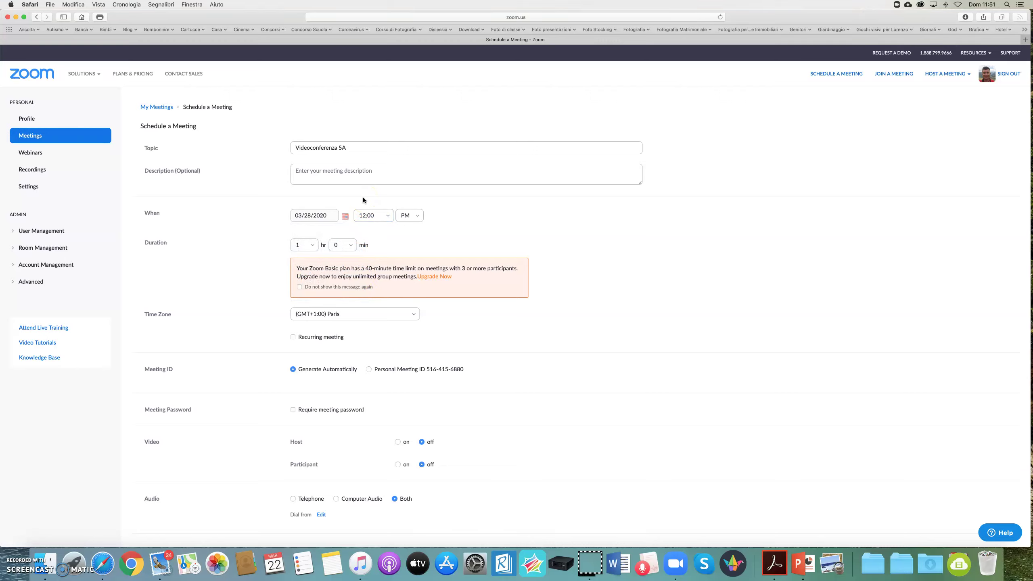
{"action": "left_click", "coordinate": [388, 216]}
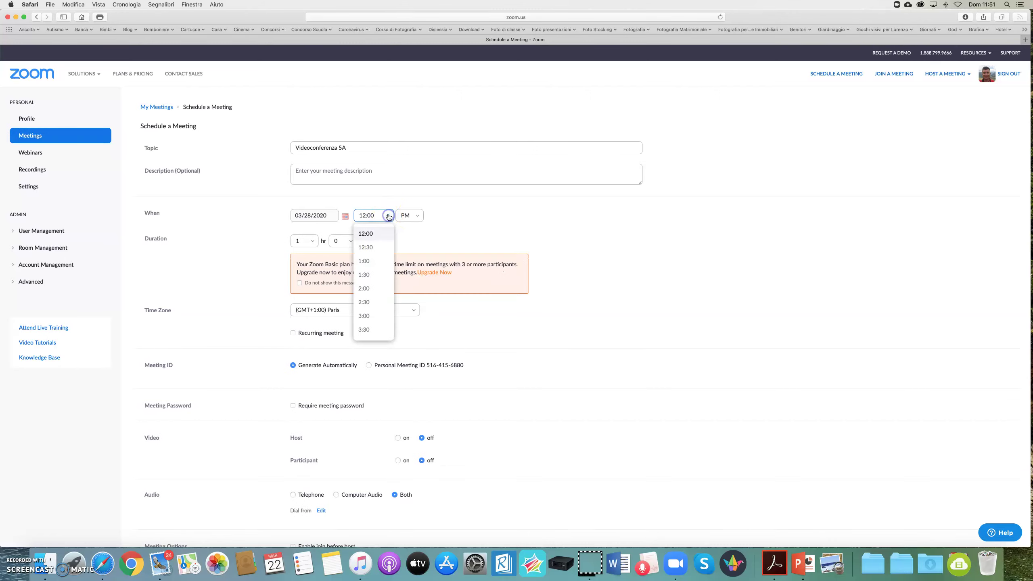
{"action": "scroll", "coordinate": [374, 248], "scroll_direction": "down", "scroll_amount": 2}
{"action": "scroll", "coordinate": [374, 248], "scroll_direction": "down", "scroll_amount": 5}
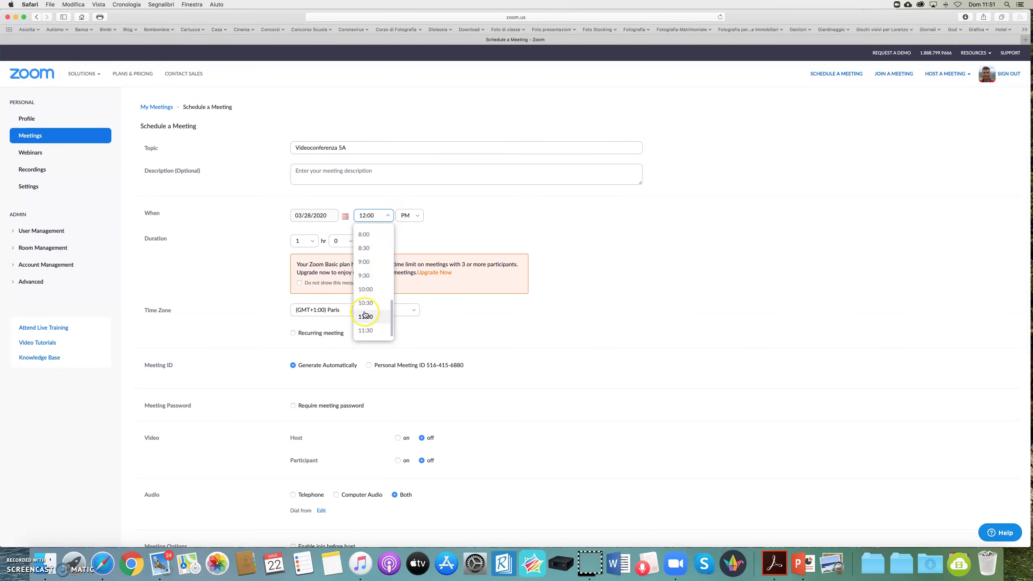
{"action": "left_click", "coordinate": [365, 316]}
{"action": "left_click", "coordinate": [418, 216]}
{"action": "left_click", "coordinate": [404, 230]}
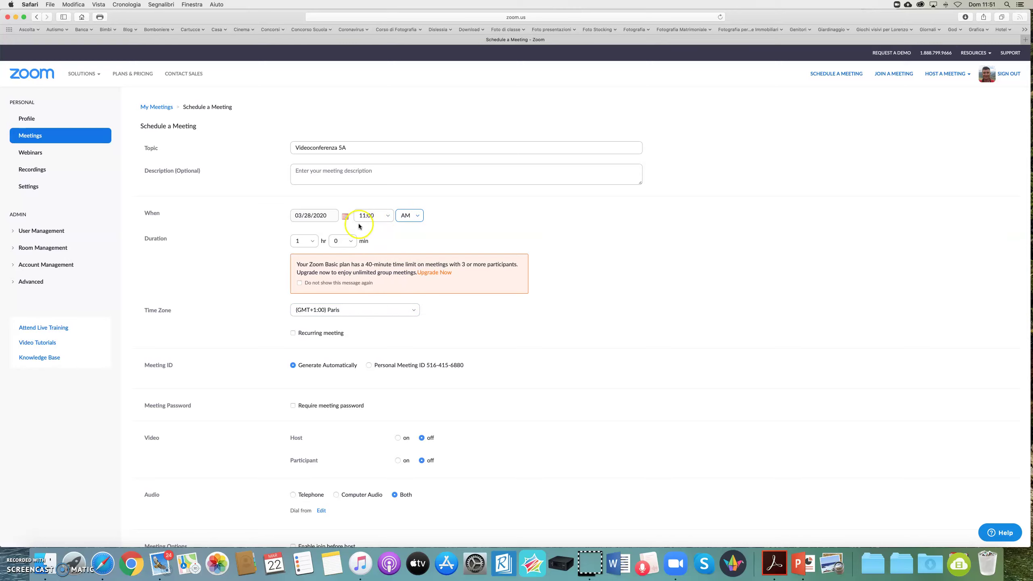
{"action": "left_click", "coordinate": [346, 217]}
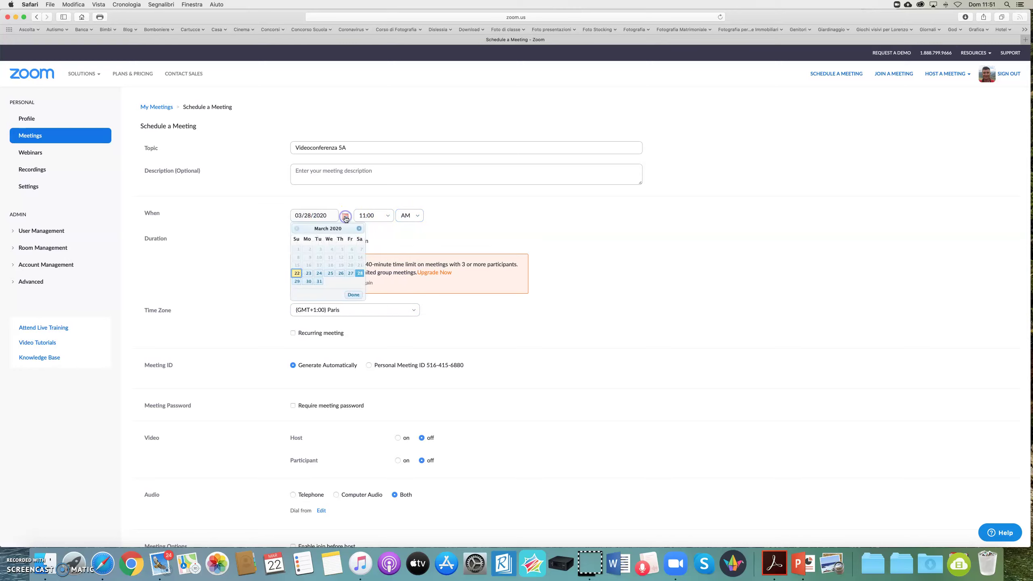
{"action": "left_click", "coordinate": [365, 276]}
{"action": "left_click", "coordinate": [542, 190]}
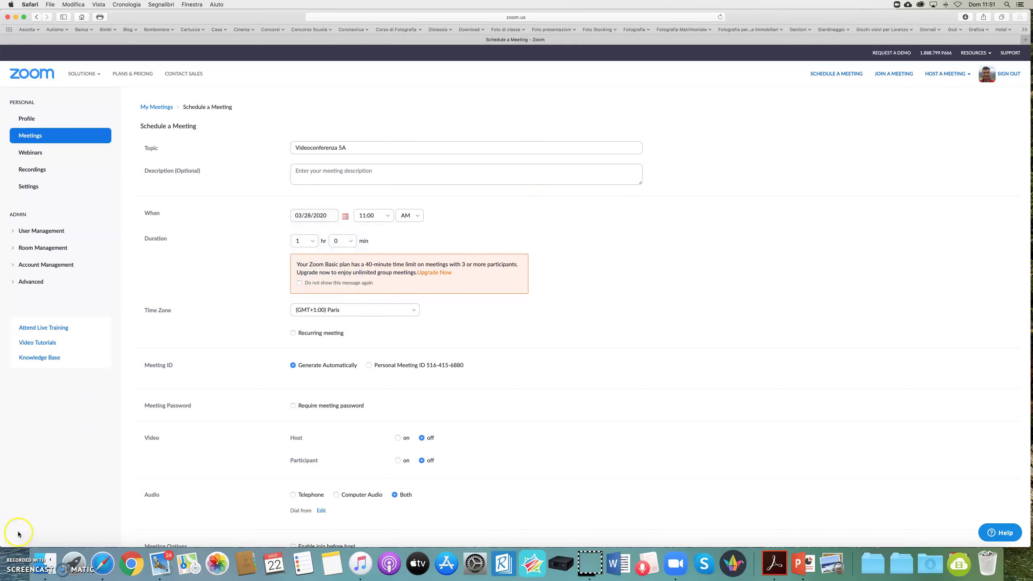
Step: Look over the available hour options for the meeting's duration without choosing another one
{"action": "left_click", "coordinate": [311, 241]}
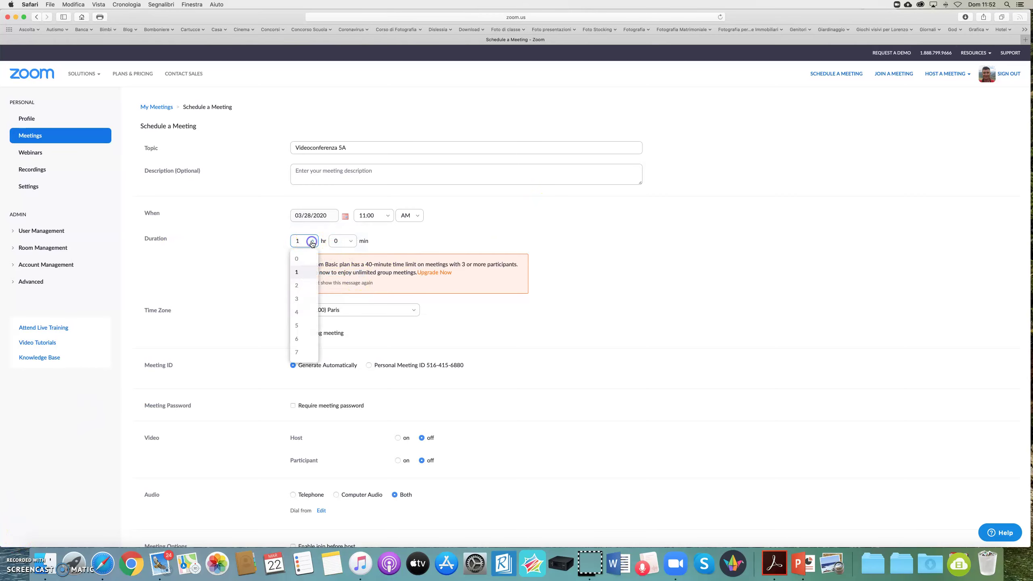
{"action": "left_click", "coordinate": [273, 246]}
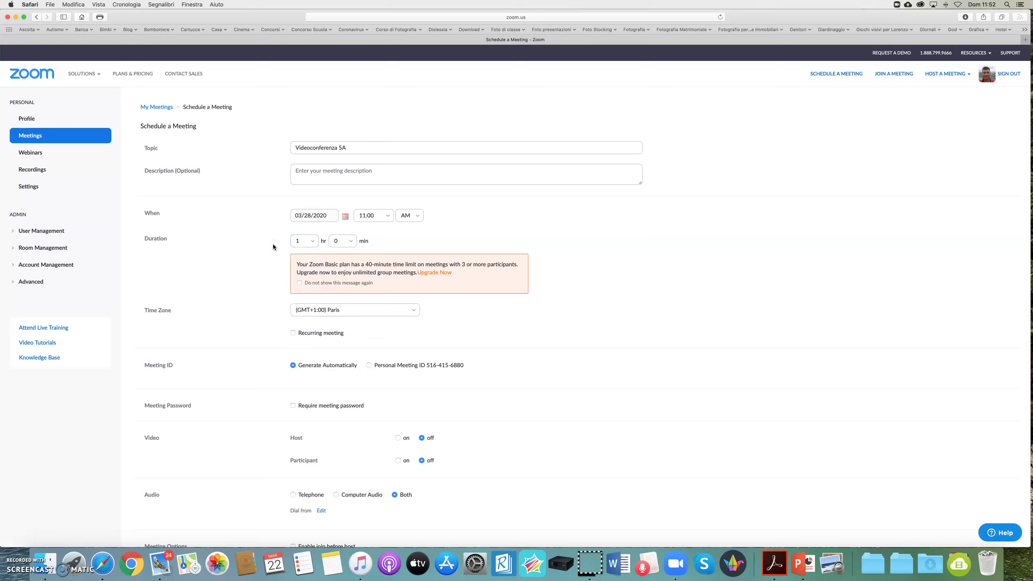
{"action": "left_click", "coordinate": [367, 266]}
Step: Require a meeting password and turn on video for both the host and the participants
{"action": "scroll", "coordinate": [415, 265], "scroll_direction": "down", "scroll_amount": 2}
{"action": "scroll", "coordinate": [414, 265], "scroll_direction": "down", "scroll_amount": 5}
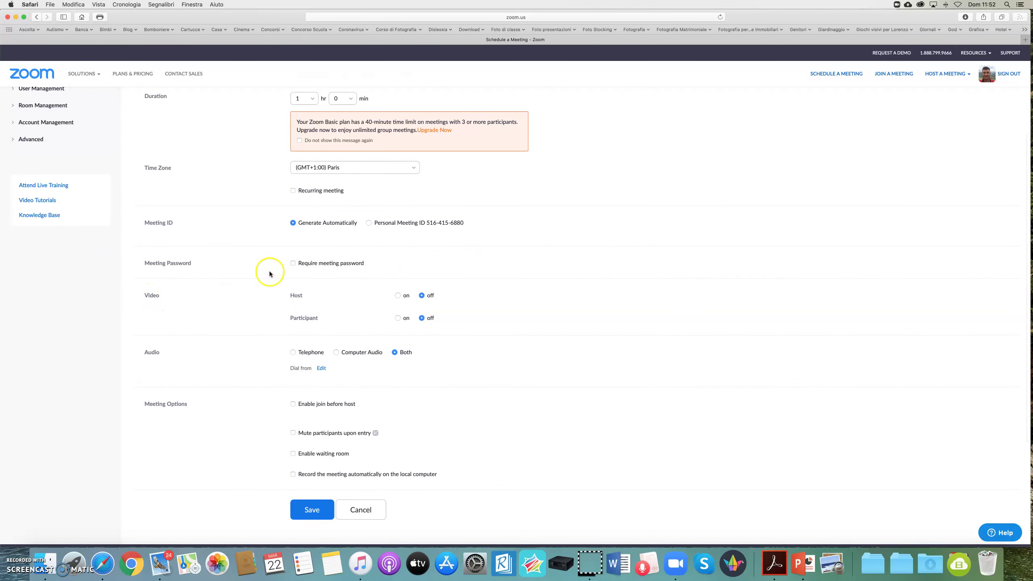
{"action": "left_click", "coordinate": [292, 262]}
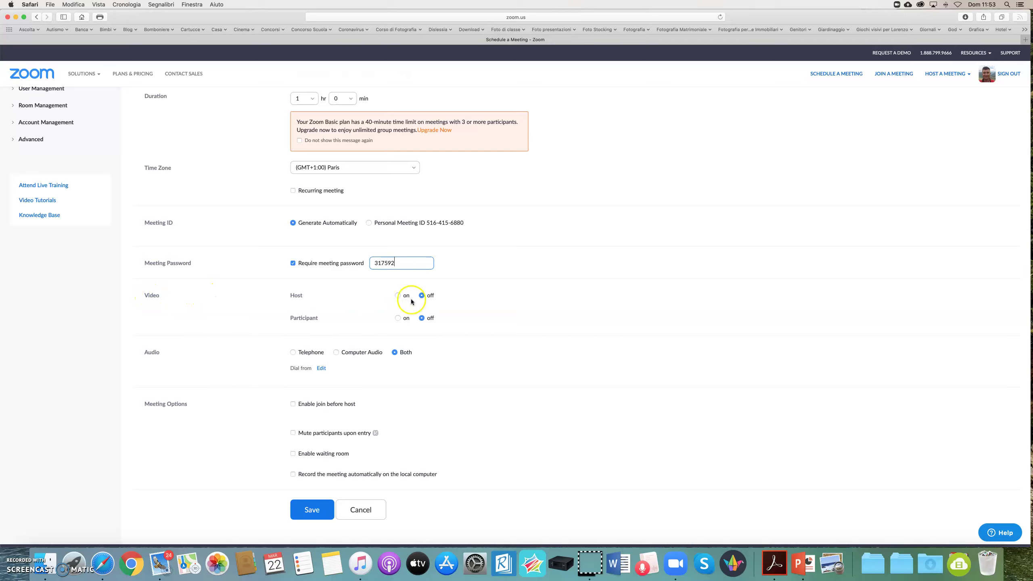
{"action": "left_click", "coordinate": [398, 296]}
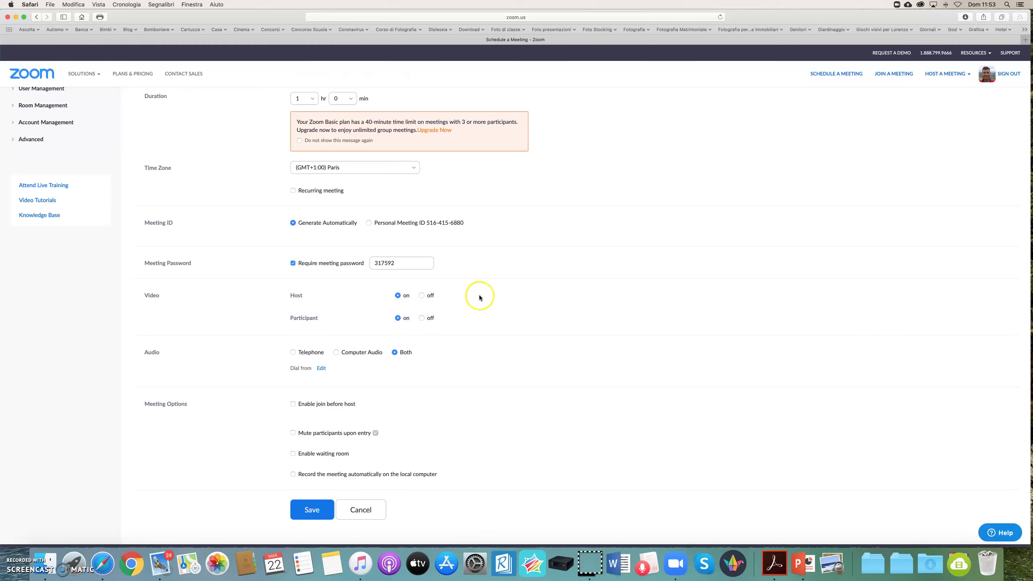
Step: Review the audio settings and meeting options, and save the scheduled meeting
{"action": "scroll", "coordinate": [479, 296], "scroll_direction": "down", "scroll_amount": 1}
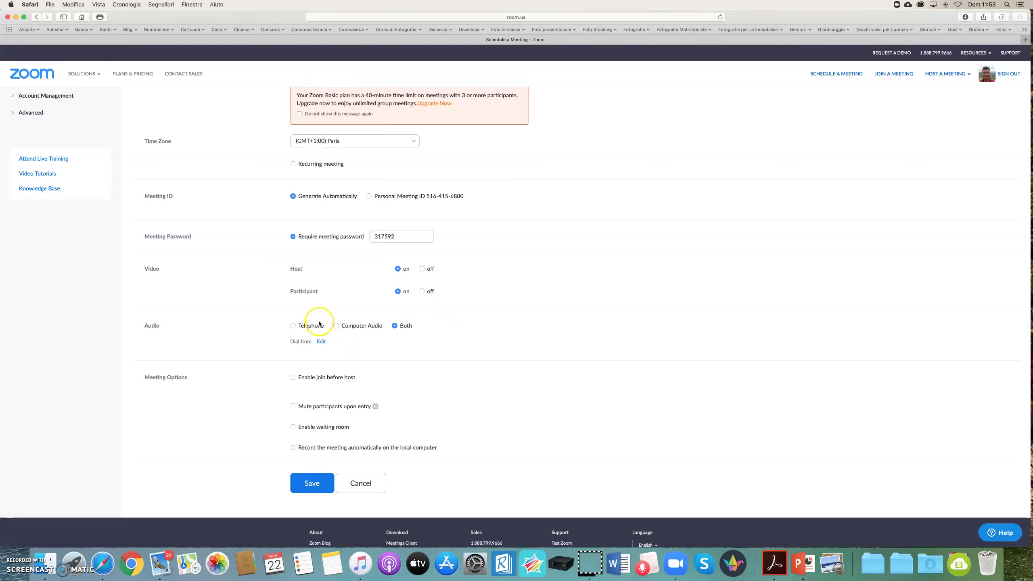
{"action": "scroll", "coordinate": [364, 312], "scroll_direction": "down", "scroll_amount": 2}
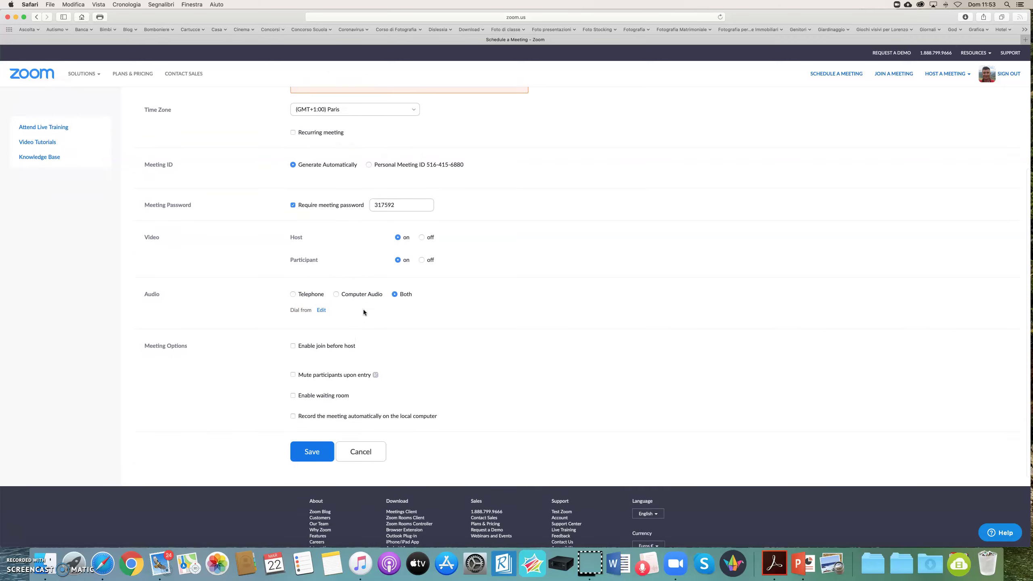
{"action": "scroll", "coordinate": [371, 308], "scroll_direction": "down", "scroll_amount": 3}
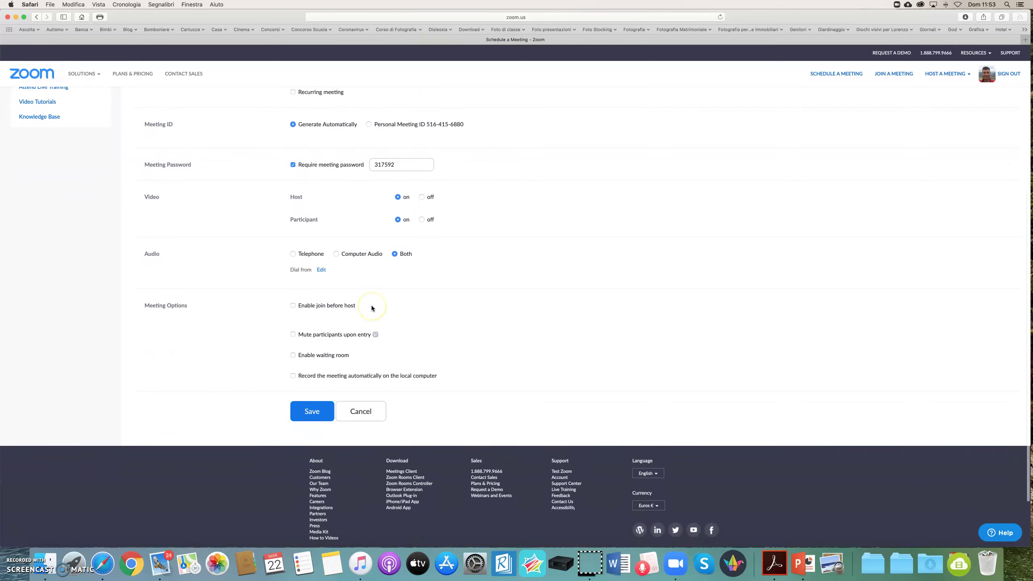
{"action": "scroll", "coordinate": [381, 306], "scroll_direction": "down", "scroll_amount": 1}
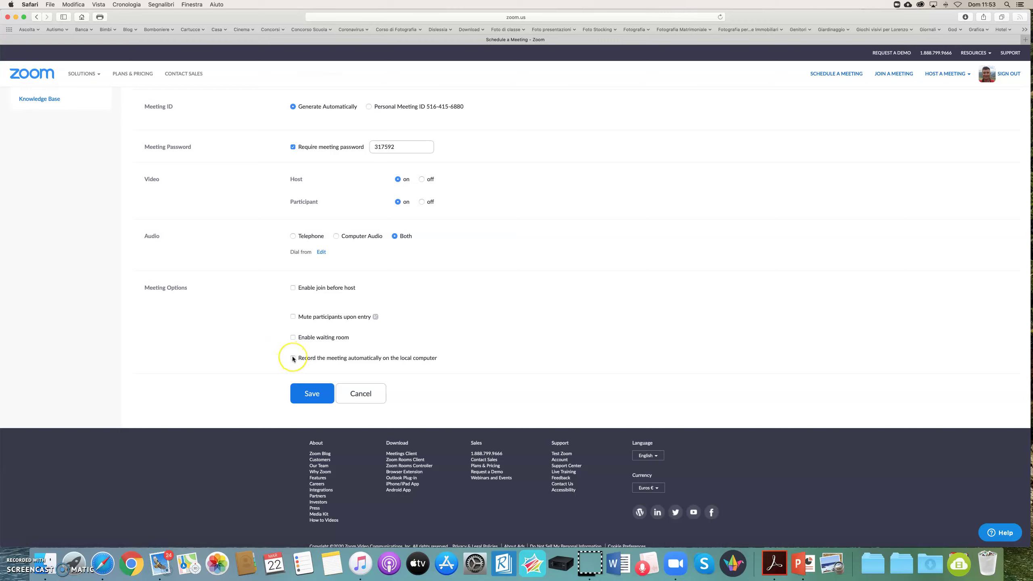
{"action": "left_click", "coordinate": [309, 392]}
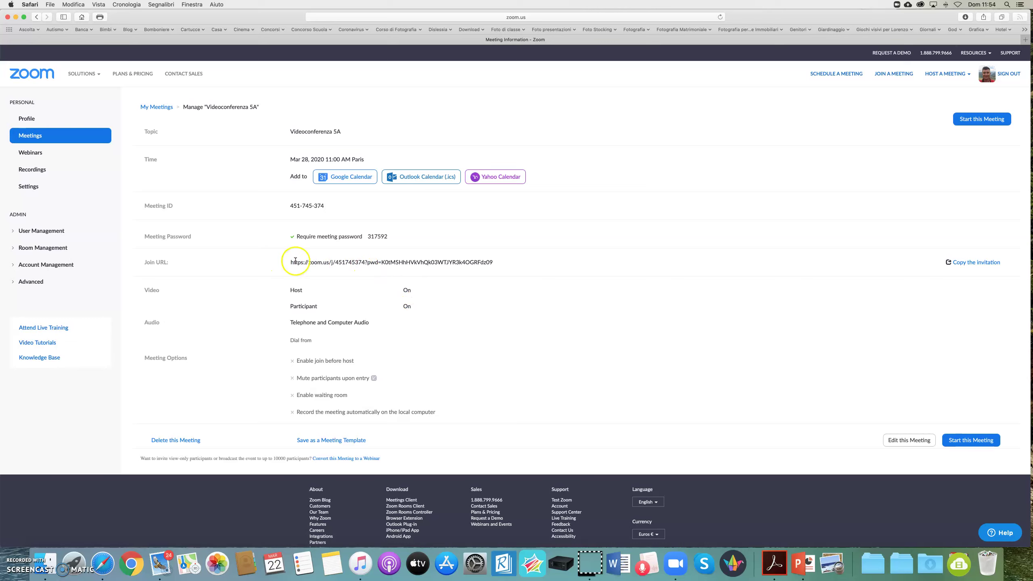
Step: Copy the full meeting invitation for "Videoconferenza 5A" to the clipboard and close the invitation dialog
{"action": "left_click_drag", "start_coordinate": [291, 261], "coordinate": [506, 264]}
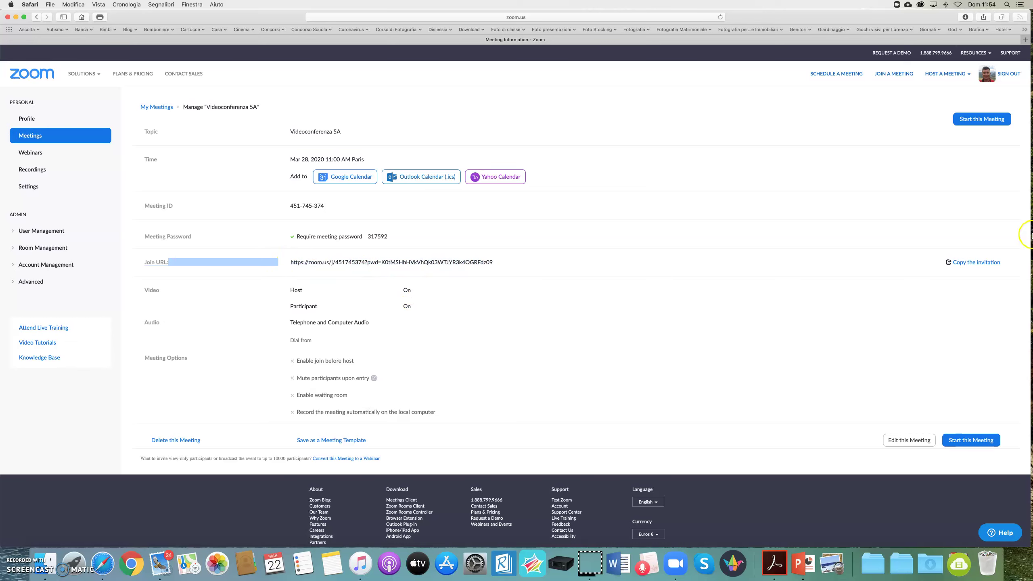
{"action": "left_click", "coordinate": [982, 262]}
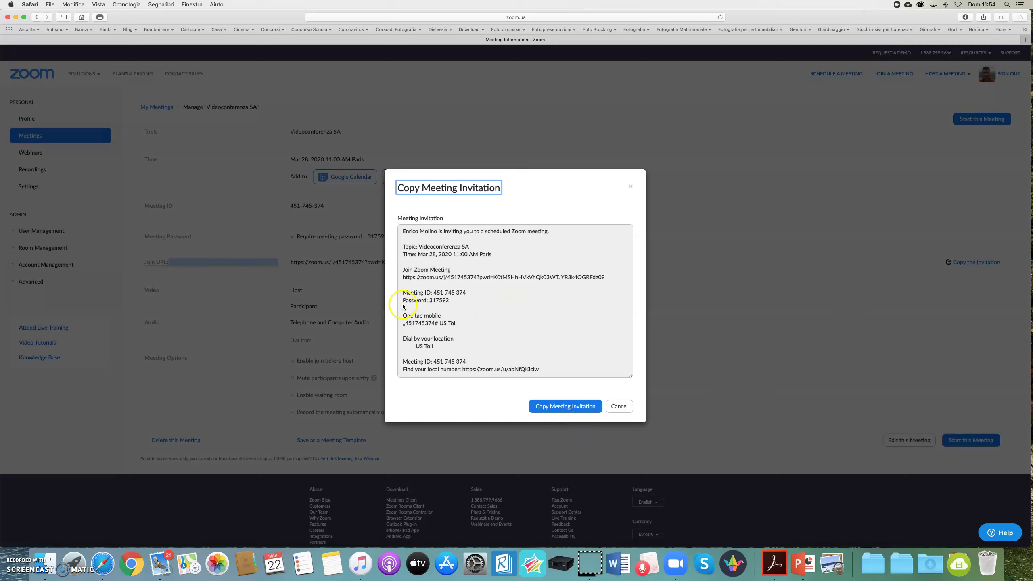
{"action": "left_click", "coordinate": [555, 411]}
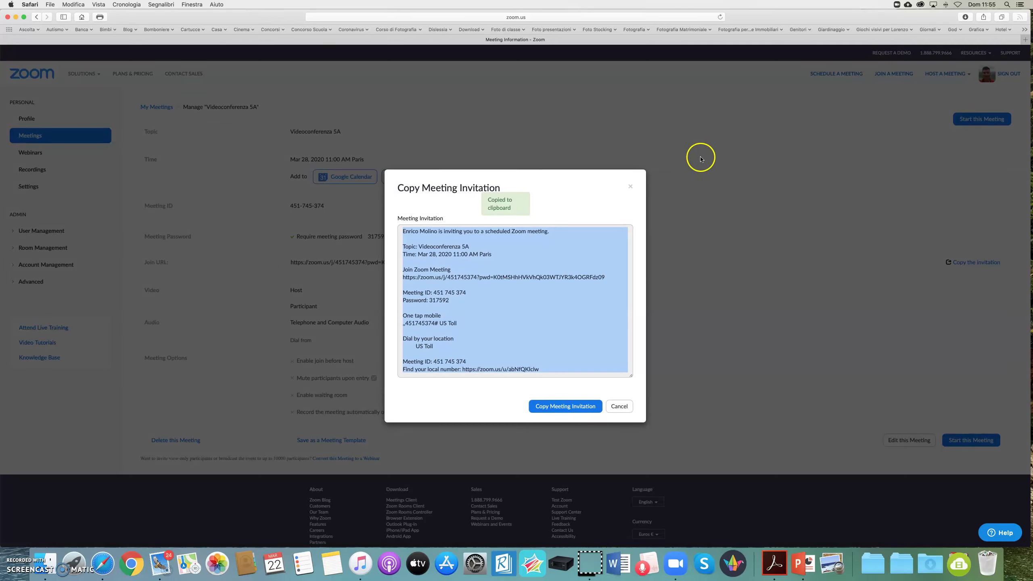
{"action": "left_click", "coordinate": [631, 187]}
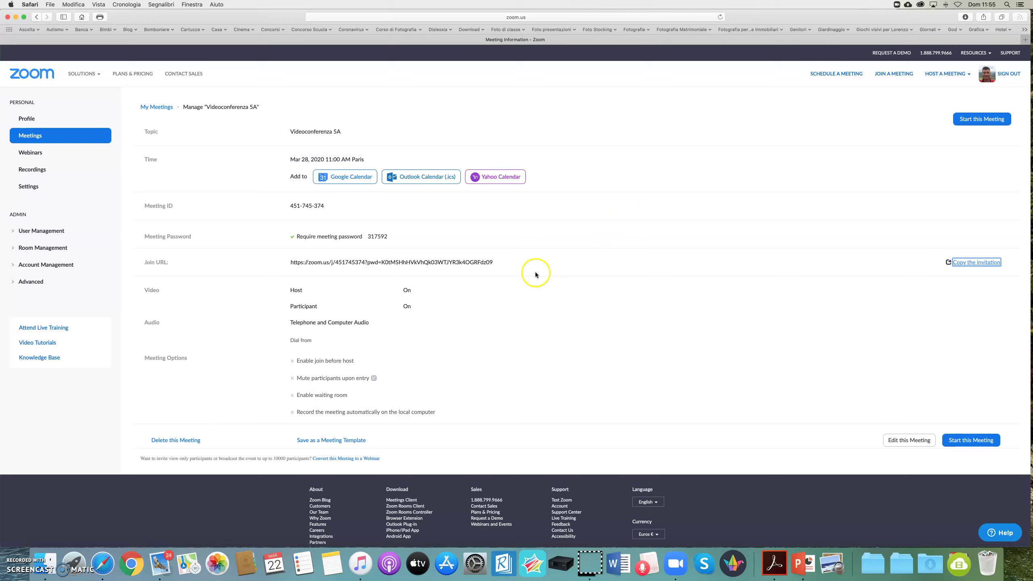
{"action": "left_click", "coordinate": [17, 533]}
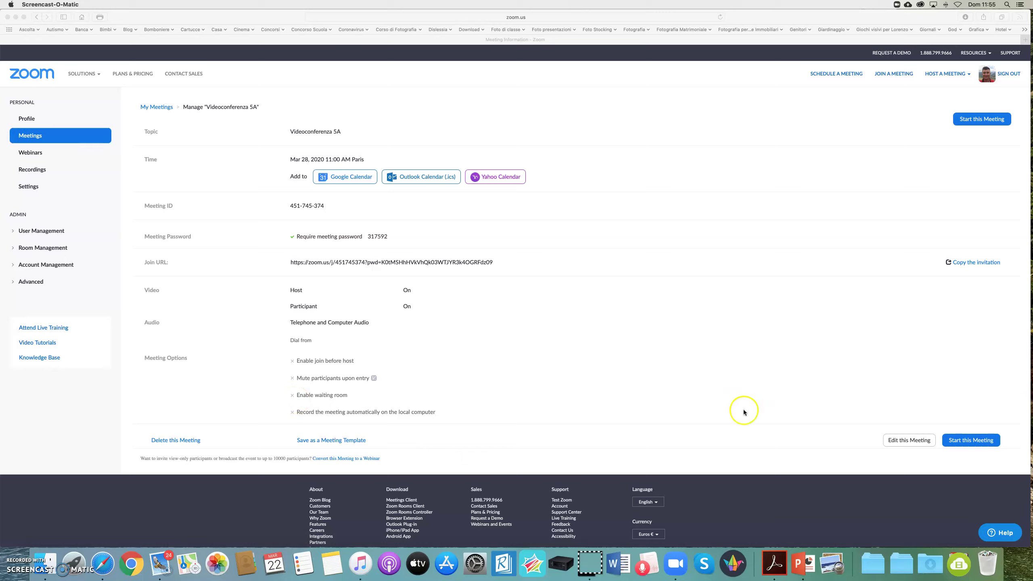
Step: Start the scheduled meeting "Videoconferenza 5A" and allow the browser page to open the Zoom desktop app
{"action": "left_click", "coordinate": [858, 441]}
{"action": "left_click", "coordinate": [969, 441]}
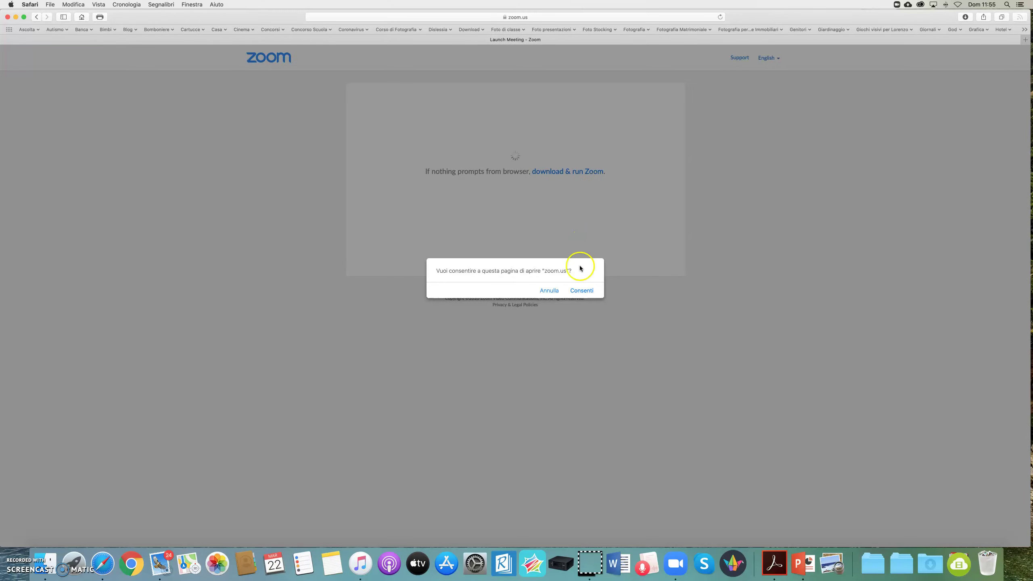
{"action": "left_click", "coordinate": [581, 288]}
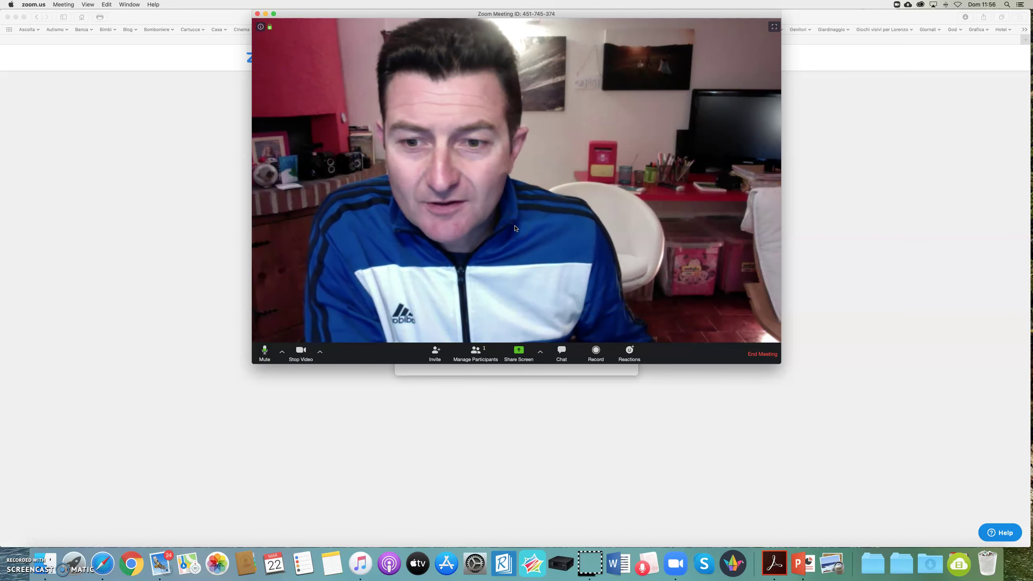
{"action": "left_click", "coordinate": [513, 249]}
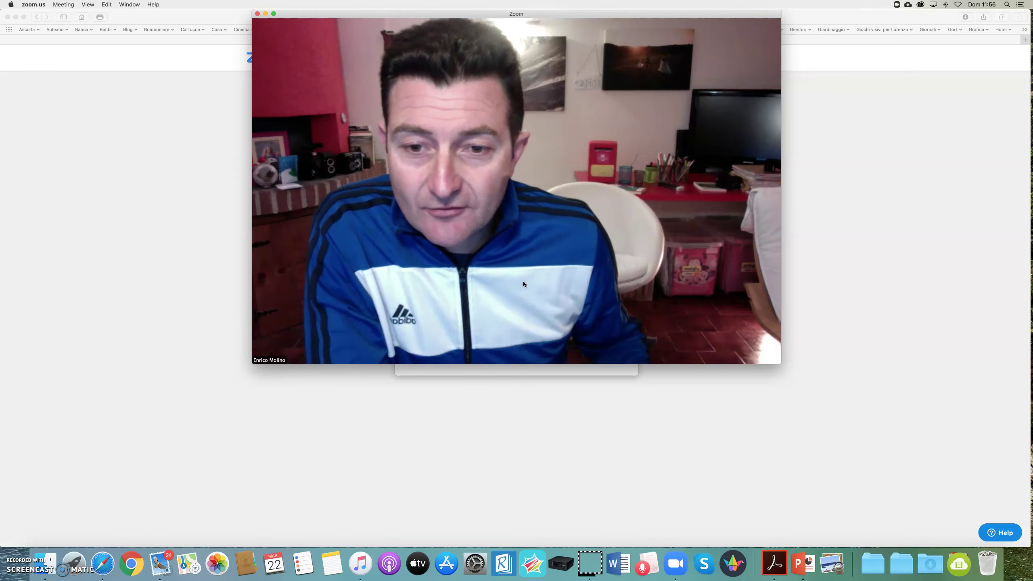
{"action": "left_click", "coordinate": [552, 285]}
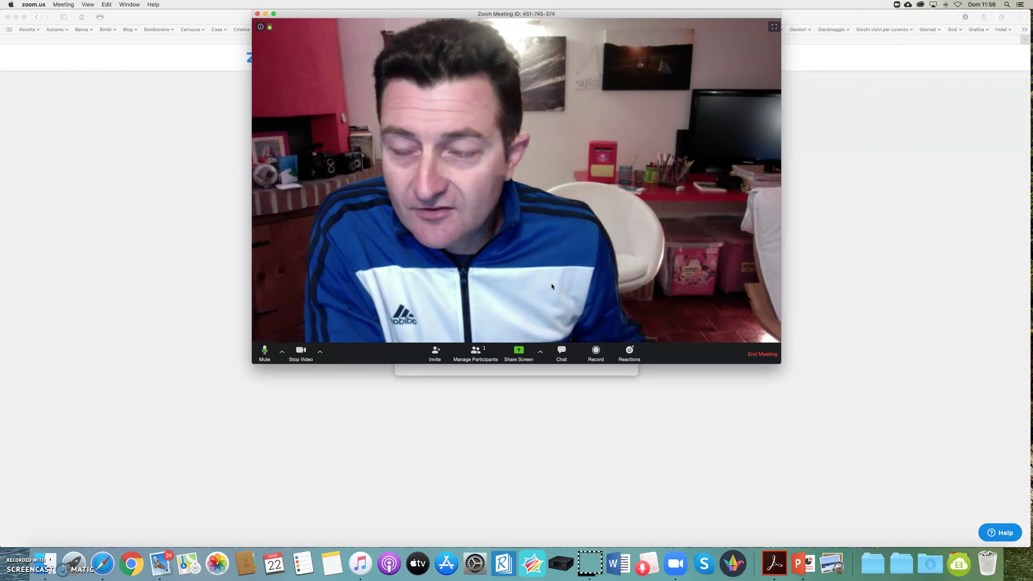
{"action": "left_click", "coordinate": [533, 291]}
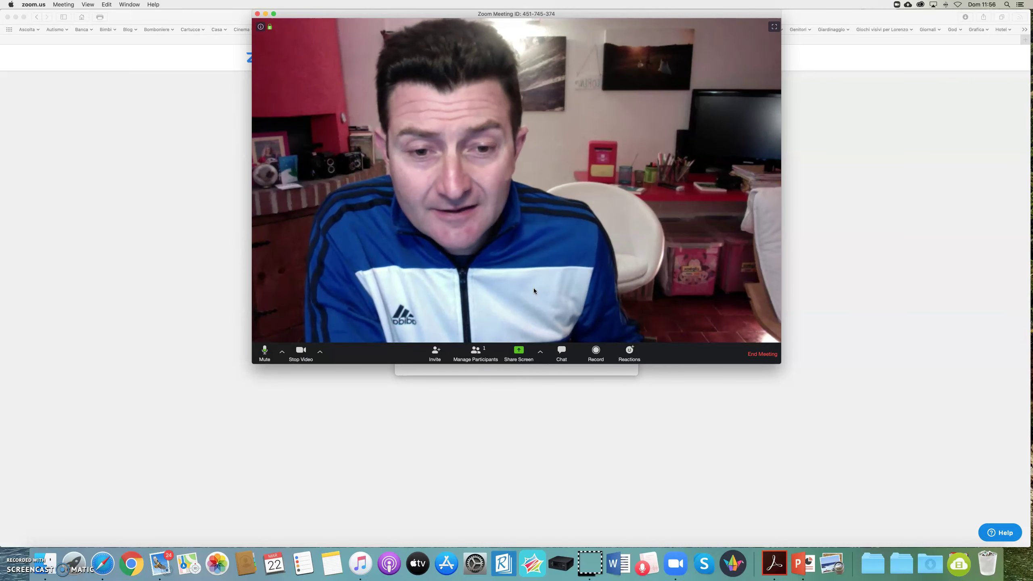
Step: Open the meeting's chat to look at its messaging and file options, and close it again
{"action": "left_click", "coordinate": [537, 335]}
{"action": "left_click", "coordinate": [562, 353]}
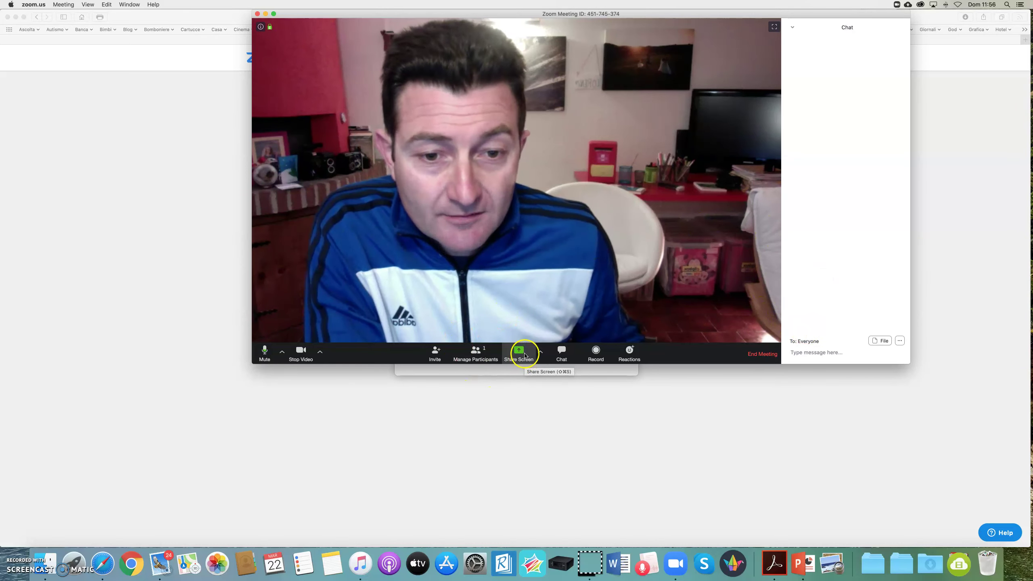
{"action": "left_click", "coordinate": [561, 353]}
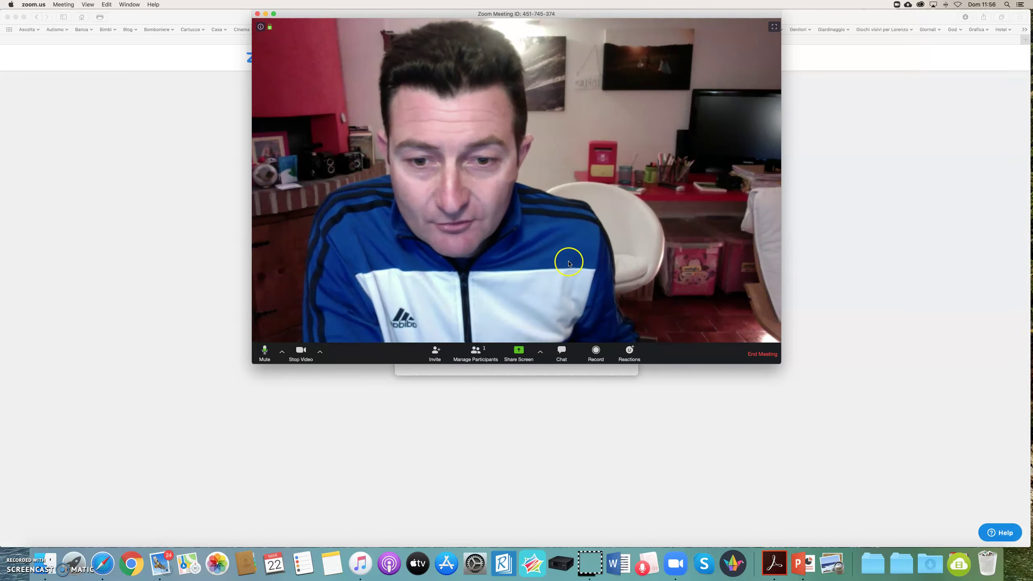
Step: Share a blank whiteboard with the meeting participants
{"action": "left_click", "coordinate": [520, 354]}
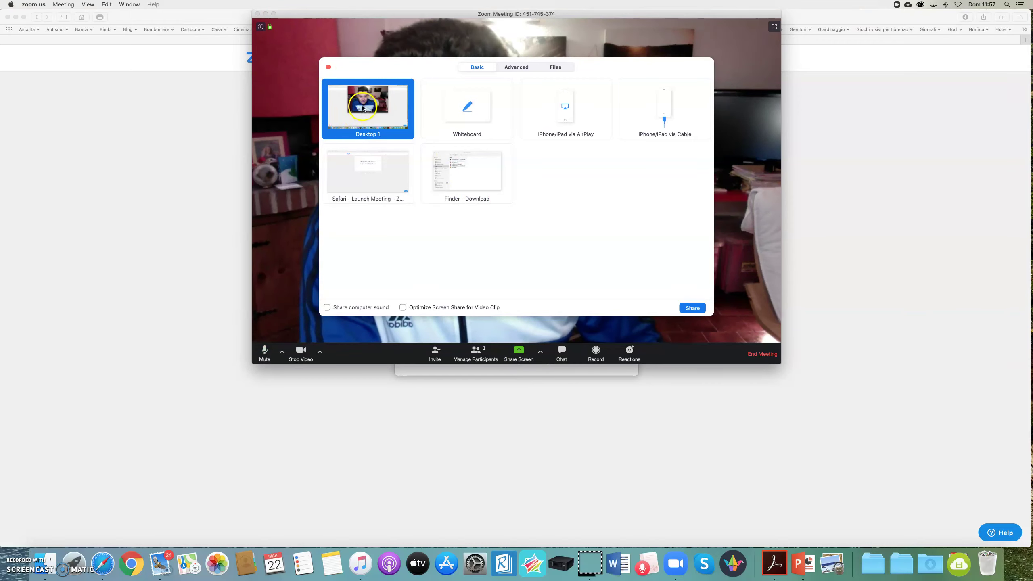
{"action": "left_click", "coordinate": [463, 114]}
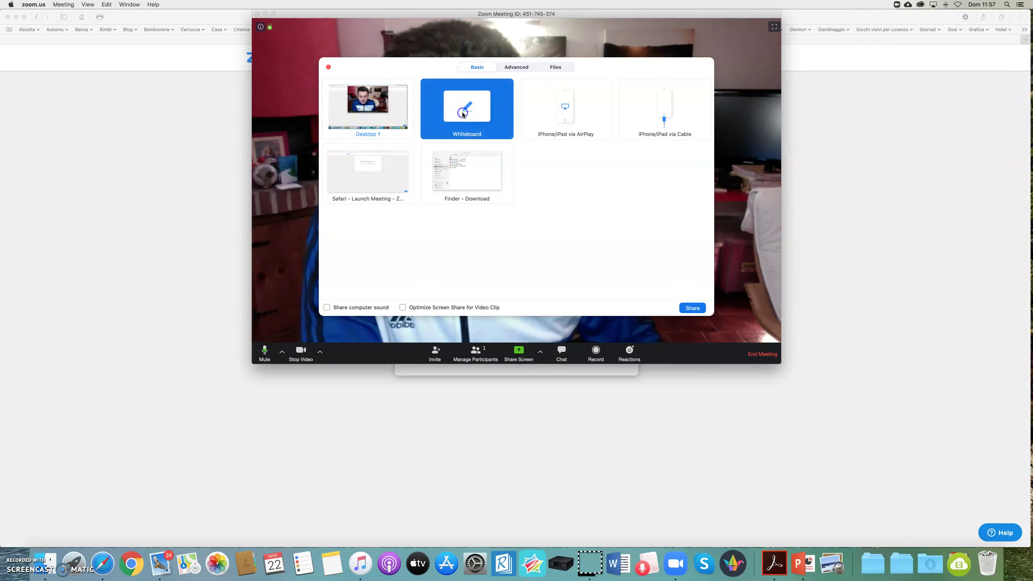
{"action": "left_click", "coordinate": [692, 308]}
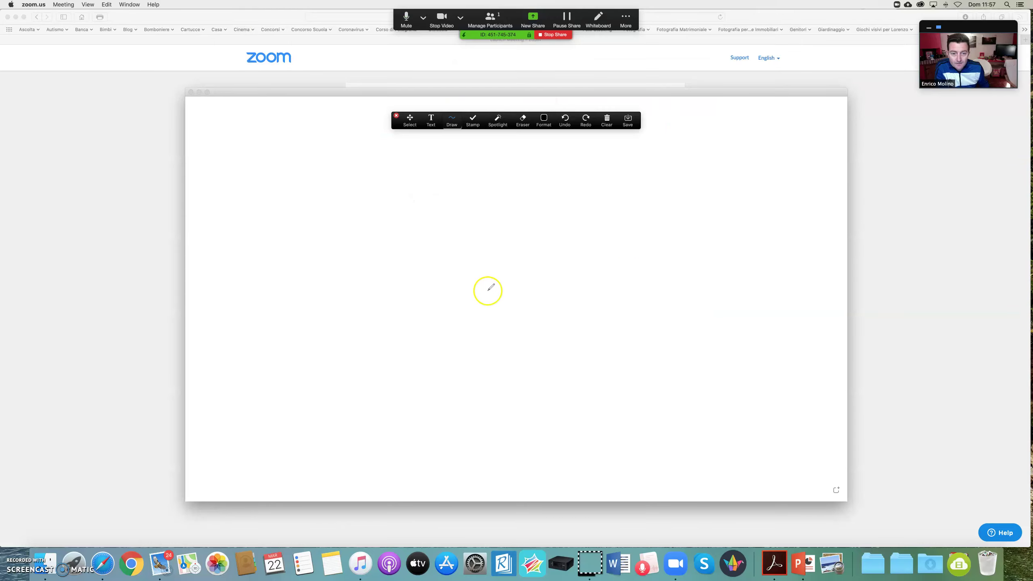
Step: Handwrite "CIAO" on the shared whiteboard with the Draw tool and bring up the options for clearing drawings
{"action": "mouse_move", "coordinate": [387, 201]}
{"action": "left_mouse_down"}
{"action": "mouse_move", "coordinate": [350, 220]}
{"action": "mouse_move", "coordinate": [417, 245]}
{"action": "mouse_move", "coordinate": [443, 213]}
{"action": "mouse_move", "coordinate": [470, 250]}
{"action": "left_mouse_up"}
{"action": "mouse_move", "coordinate": [437, 225]}
{"action": "left_mouse_down"}
{"action": "mouse_move", "coordinate": [516, 224]}
{"action": "mouse_move", "coordinate": [513, 213]}
{"action": "left_mouse_up"}
{"action": "left_click", "coordinate": [606, 125]}
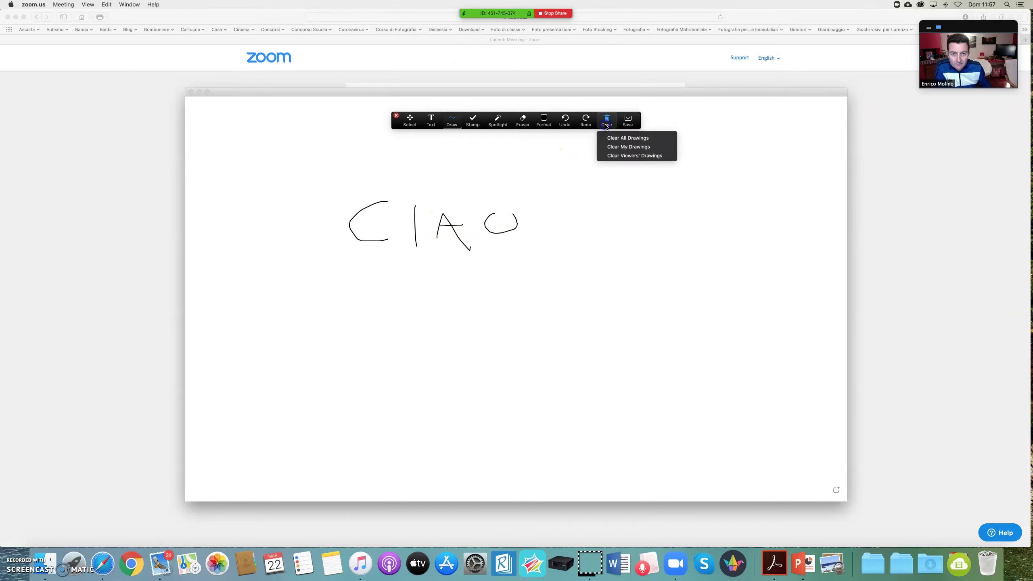
Step: Dismiss the clearing options, end the whiteboard share and return to the meeting's video window
{"action": "left_click", "coordinate": [590, 288]}
{"action": "left_click", "coordinate": [41, 571]}
{"action": "left_click", "coordinate": [503, 261]}
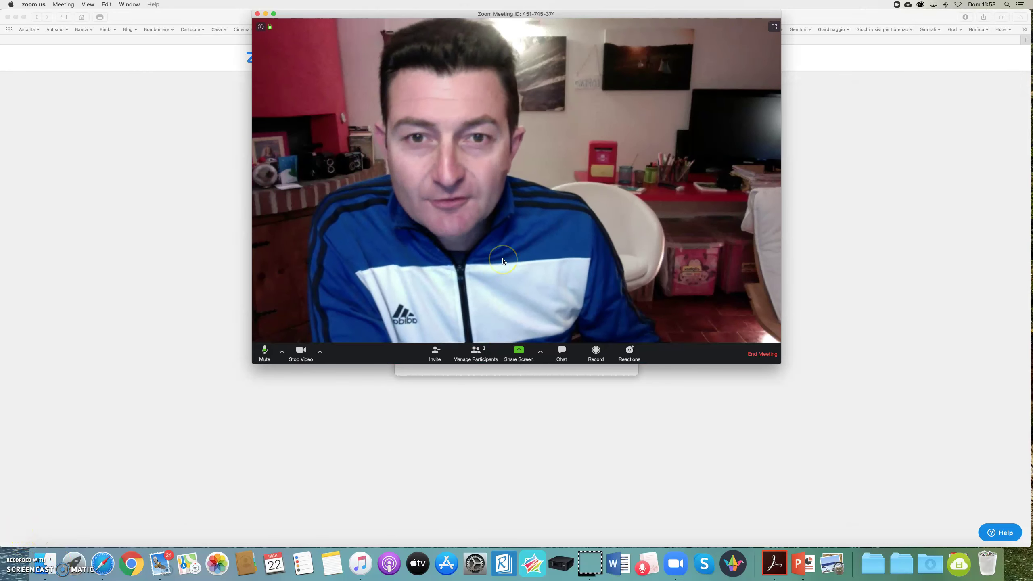
Step: Mute the host in the participants list and check the additional options available for that participant
{"action": "left_click", "coordinate": [479, 360]}
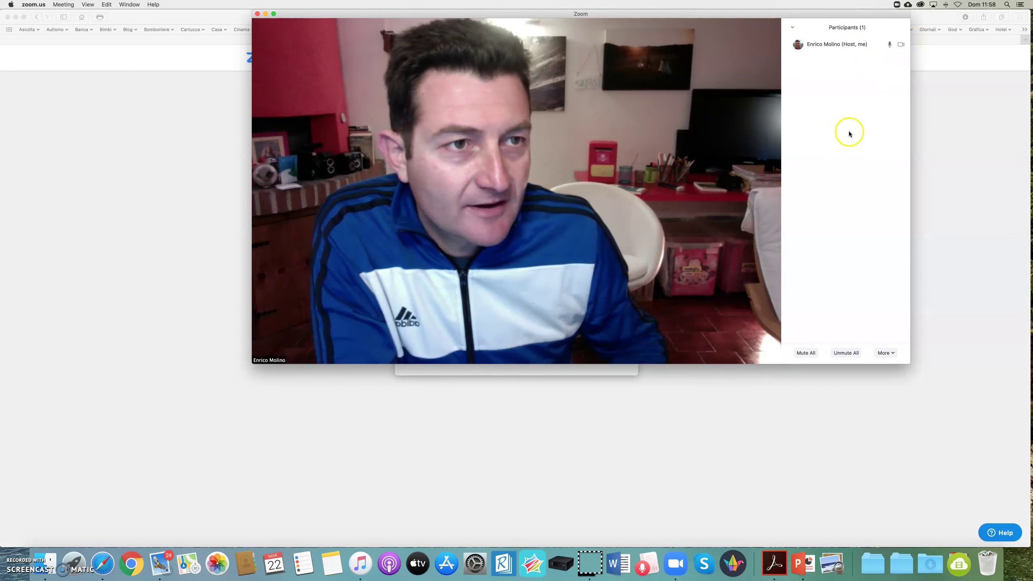
{"action": "mouse_move", "coordinate": [887, 47]}
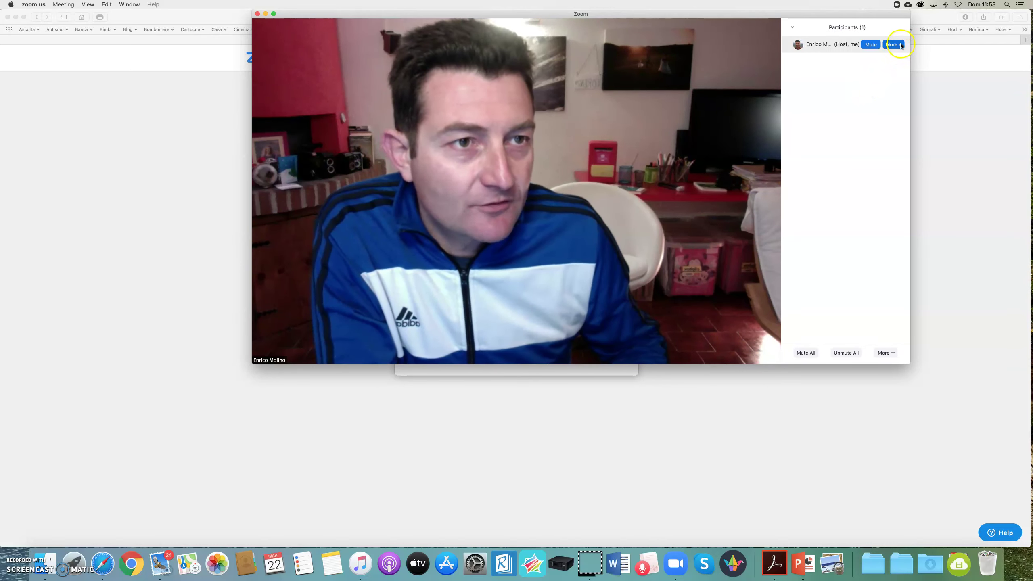
{"action": "left_click", "coordinate": [872, 45]}
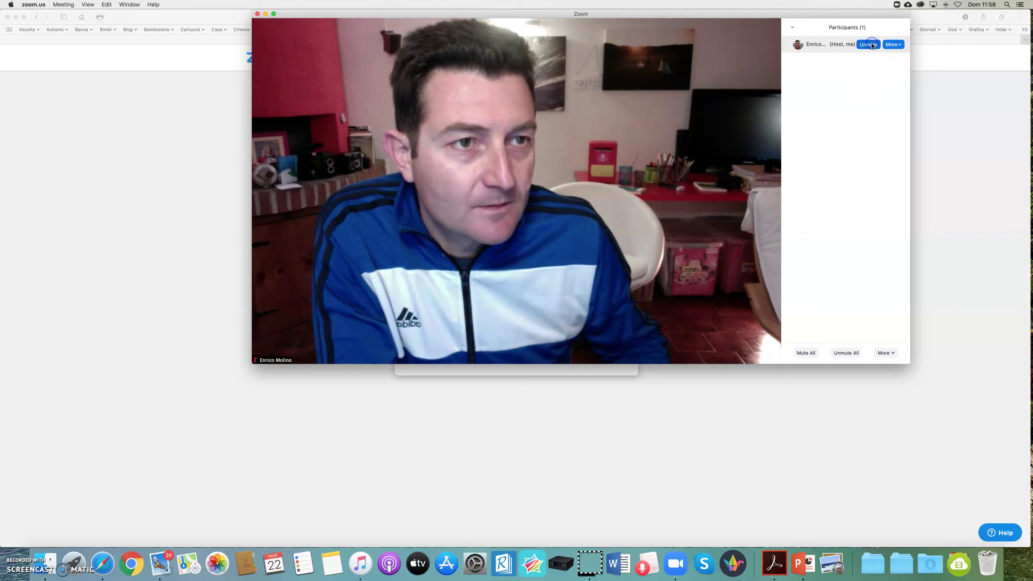
{"action": "left_click", "coordinate": [892, 44]}
{"action": "left_click", "coordinate": [876, 65]}
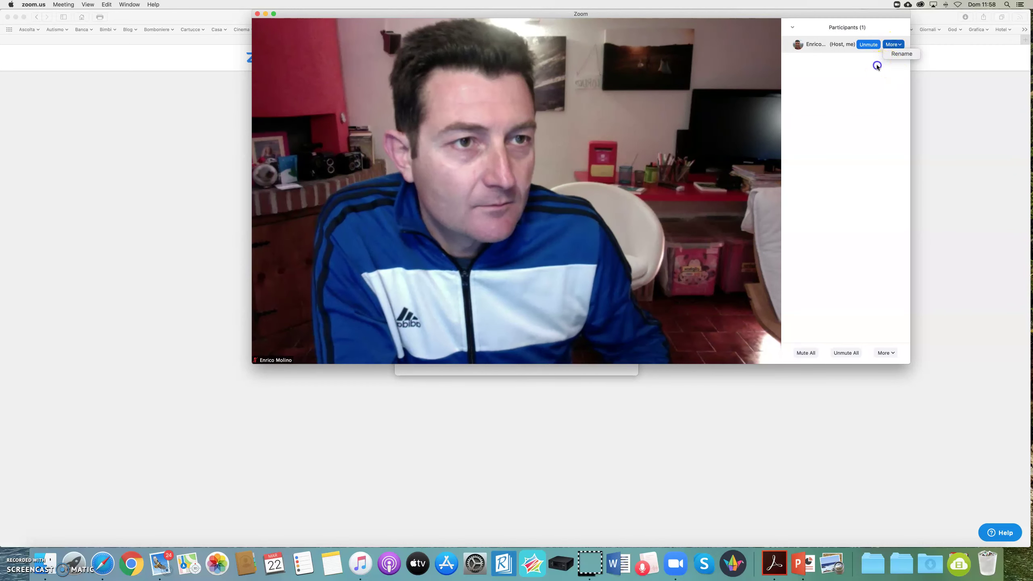